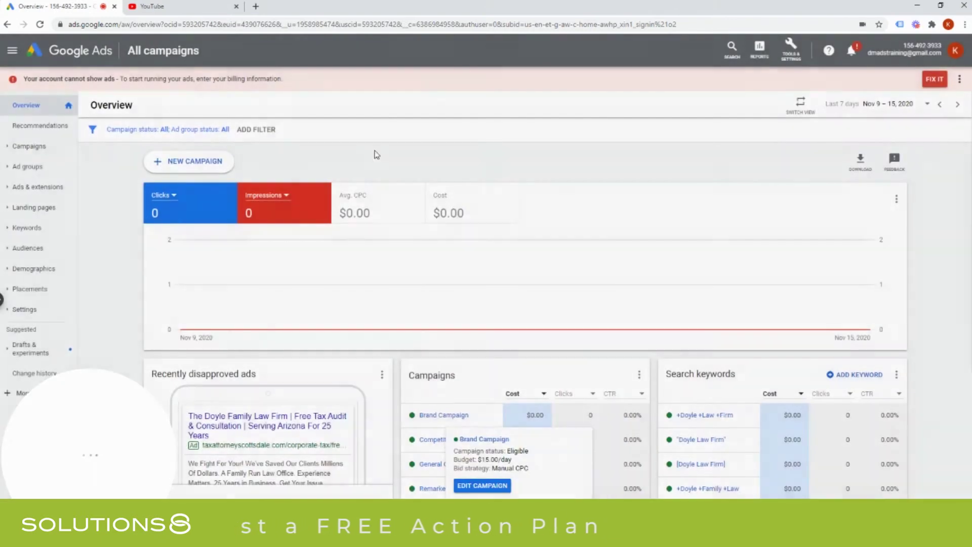
# Open Linked accounts from Tools & Settings and scroll to the YouTube card
pyautogui.click(785, 52)
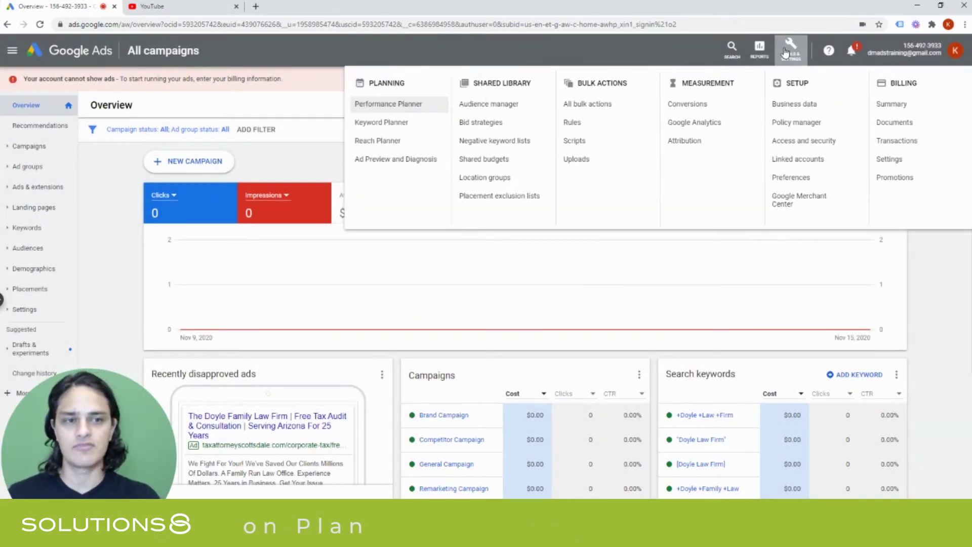
pyautogui.click(777, 159)
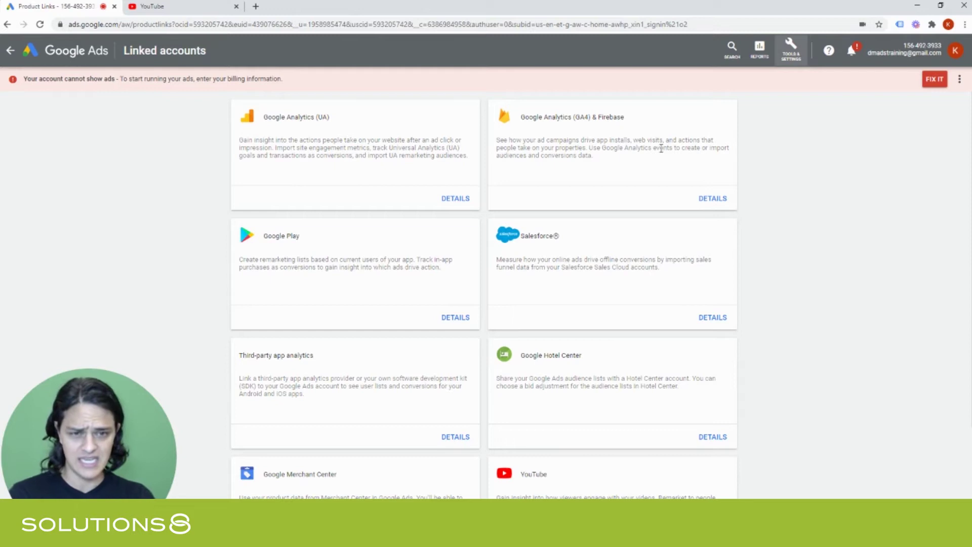
pyautogui.scroll(-3, 387, 354)
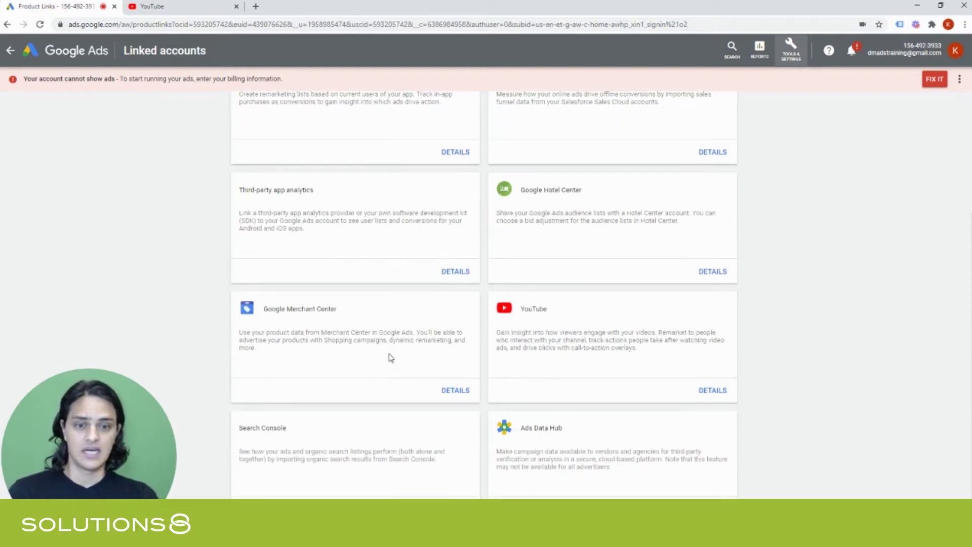
pyautogui.scroll(3, 570, 357)
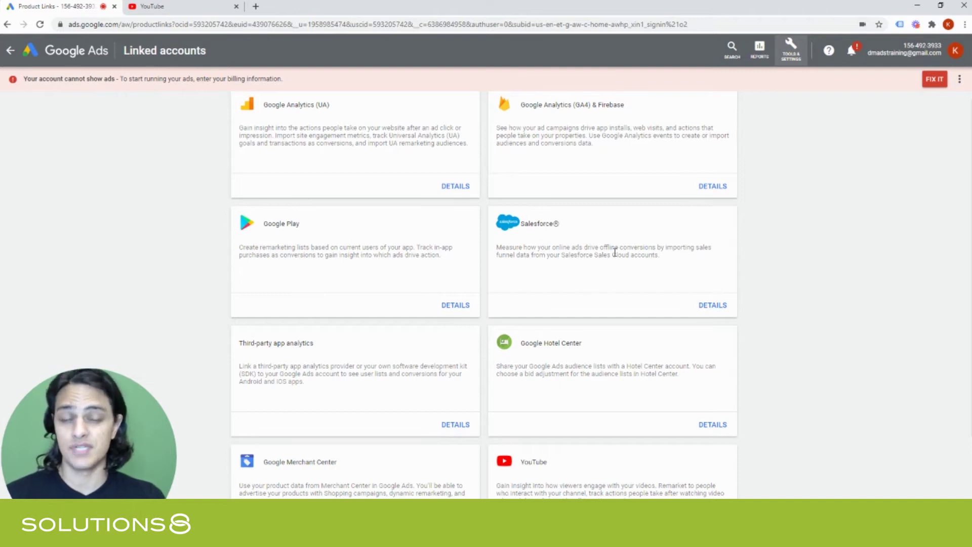
pyautogui.scroll(-3, 601, 261)
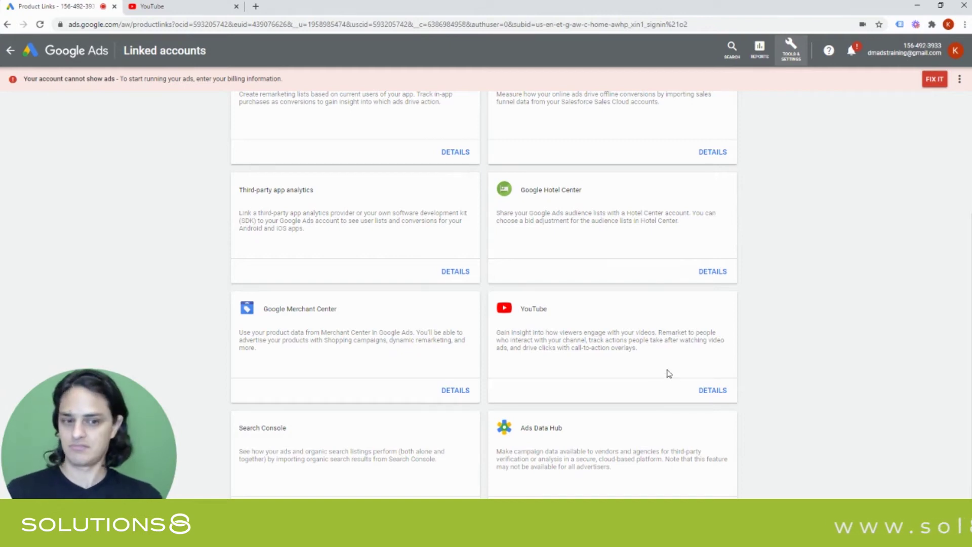
# Open the YouTube card's details, review the channel ownership requirement, and choose to add a channel
pyautogui.click(702, 393)
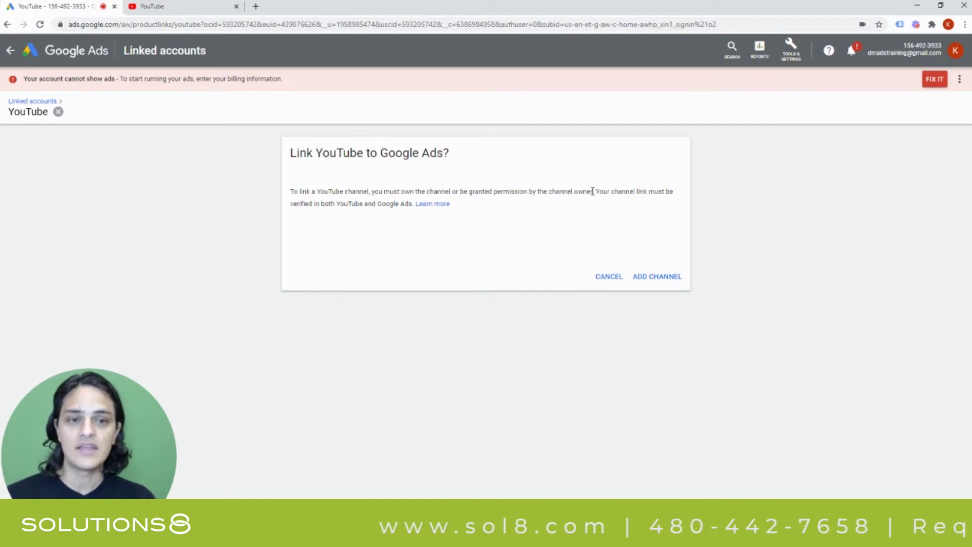
pyautogui.moveTo(592, 191); pyautogui.dragTo(377, 191)
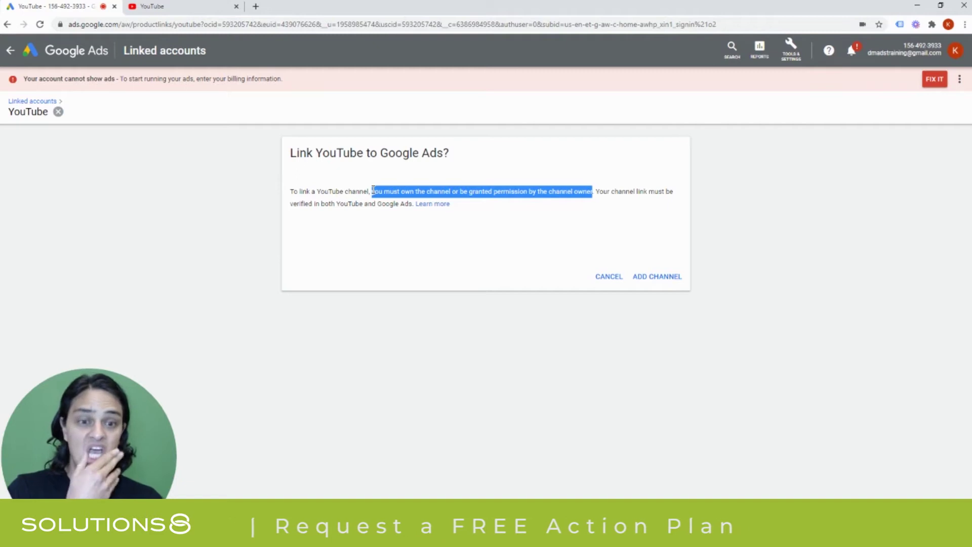
pyautogui.click(561, 240)
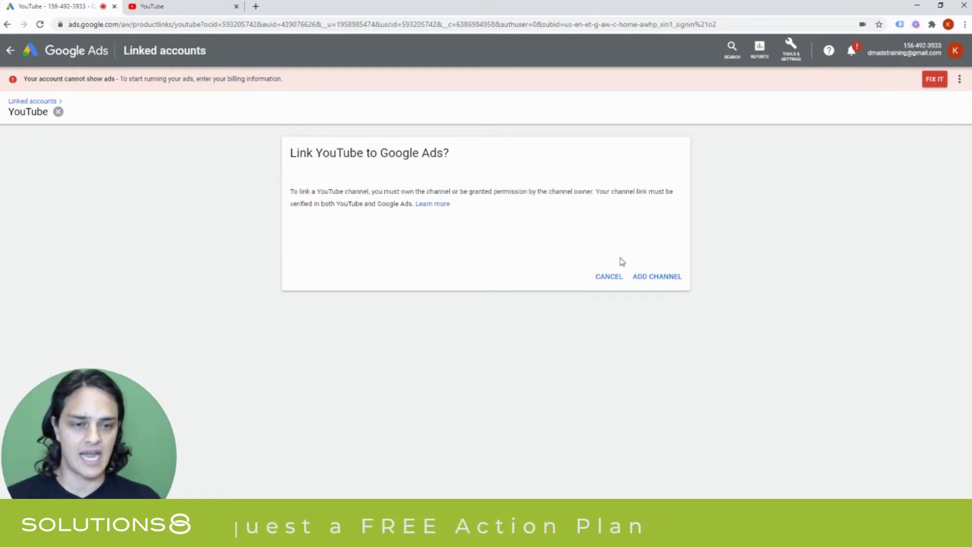
pyautogui.click(660, 280)
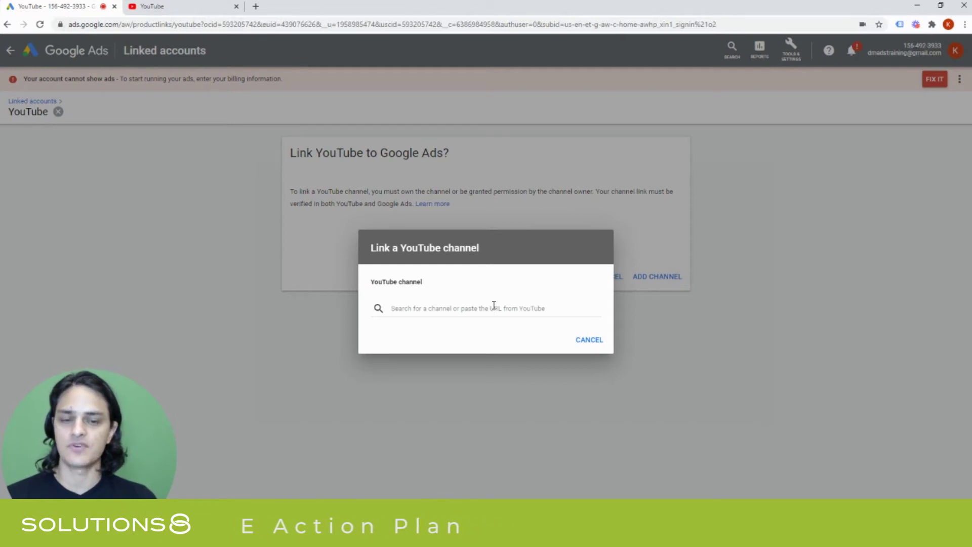
# Switch to YouTube and open the DM Ads Training channel page from the account menu
pyautogui.click(170, 5)
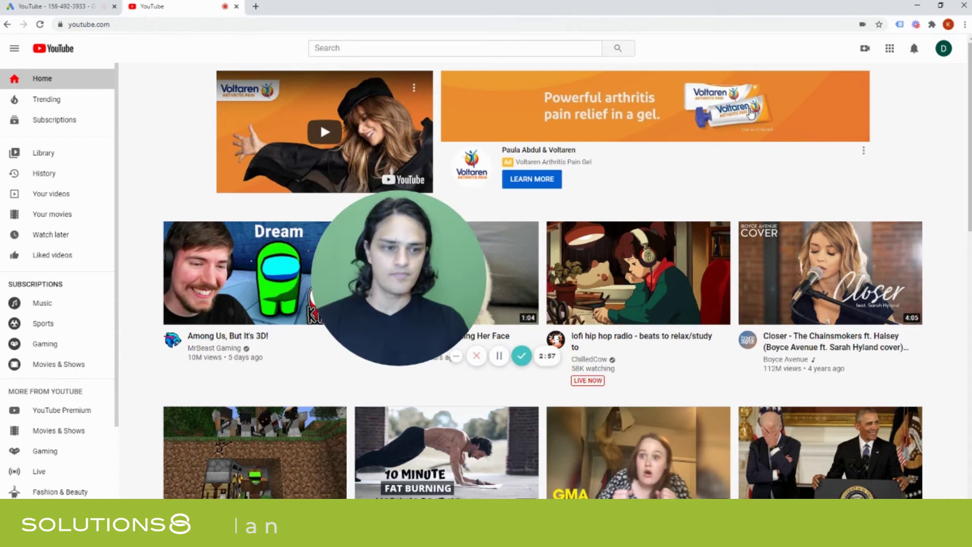
pyautogui.moveTo(400, 278); pyautogui.dragTo(86, 435)
pyautogui.scroll(-2, 56, 227)
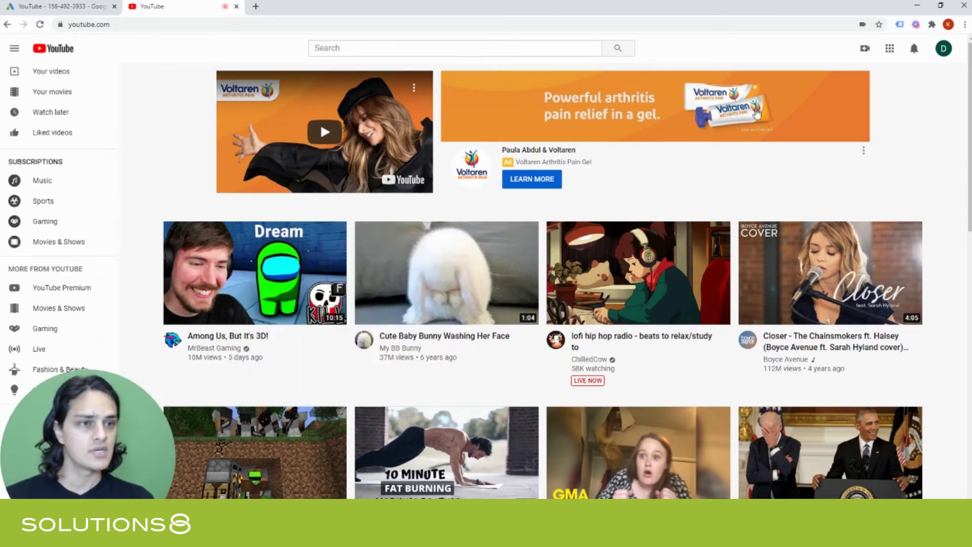
pyautogui.click(945, 49)
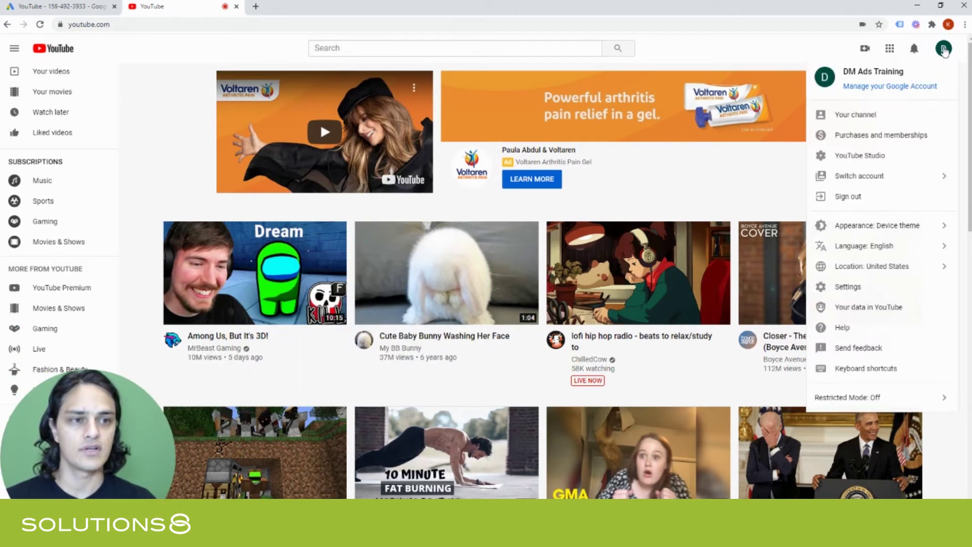
pyautogui.click(873, 115)
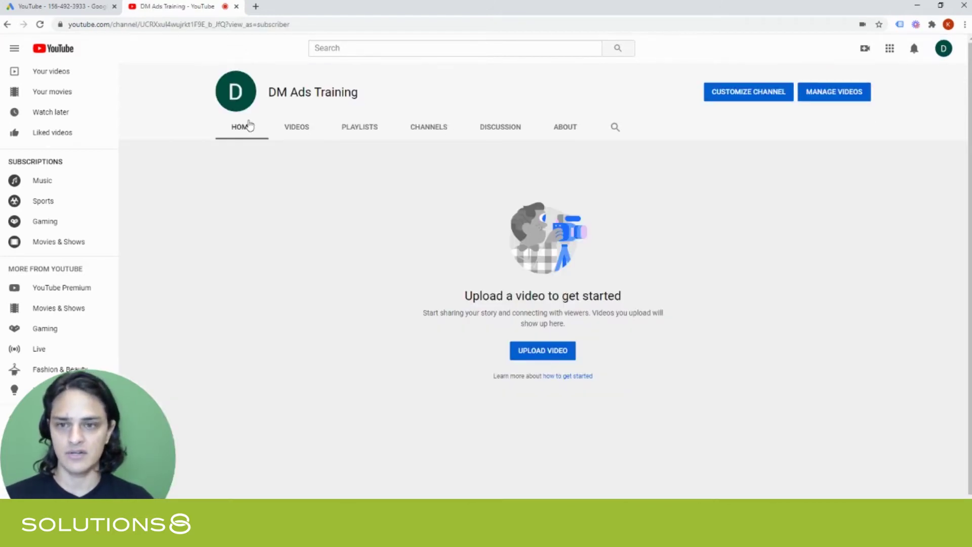
# Select the DM Ads Training channel's web address in the address bar
pyautogui.moveTo(226, 25); pyautogui.dragTo(68, 24)
pyautogui.hotkey('ctrl', 'c')
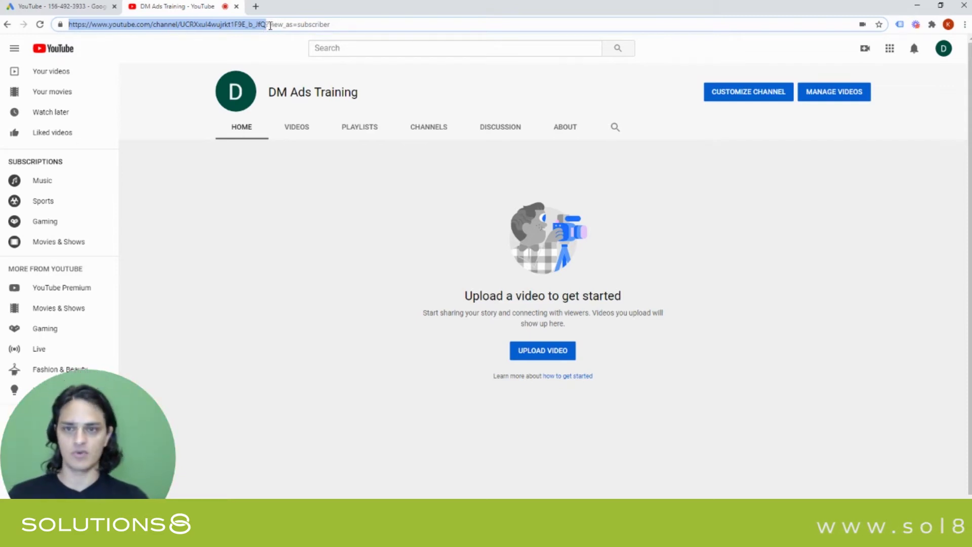
pyautogui.moveTo(269, 25); pyautogui.dragTo(380, 26)
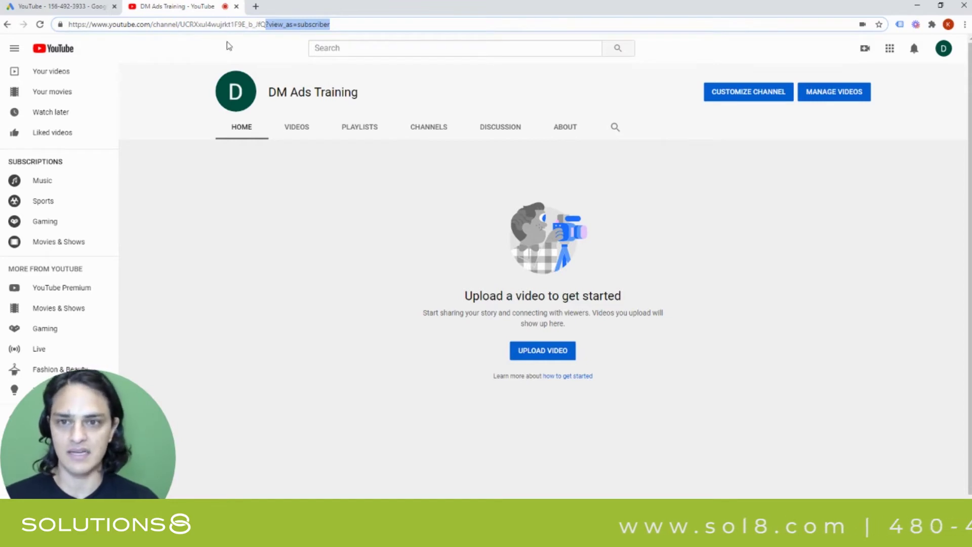
pyautogui.click(265, 24)
# Paste the DM Ads Training channel URL, mark 'I own this channel', and go to YouTube
pyautogui.click(69, 11)
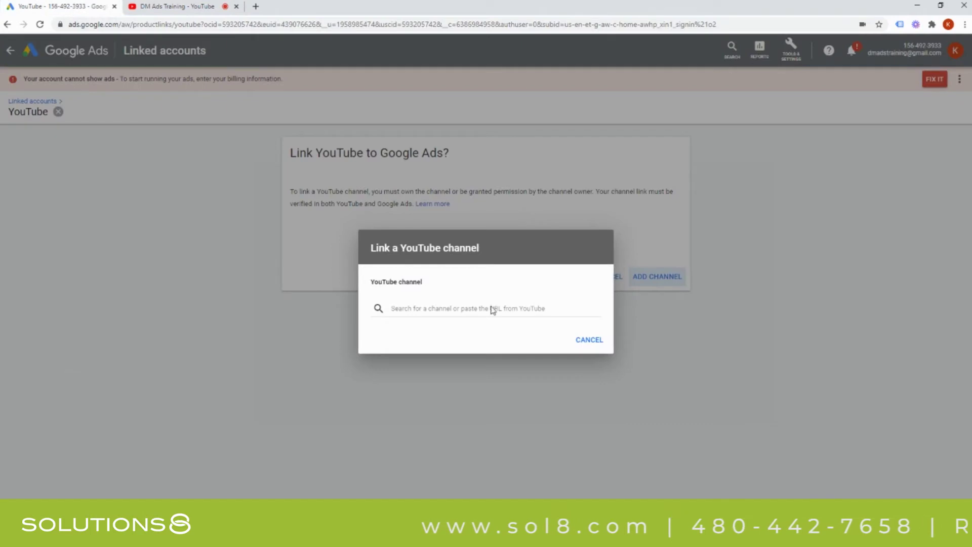
pyautogui.click(480, 310)
pyautogui.hotkey('ctrl', 'v')
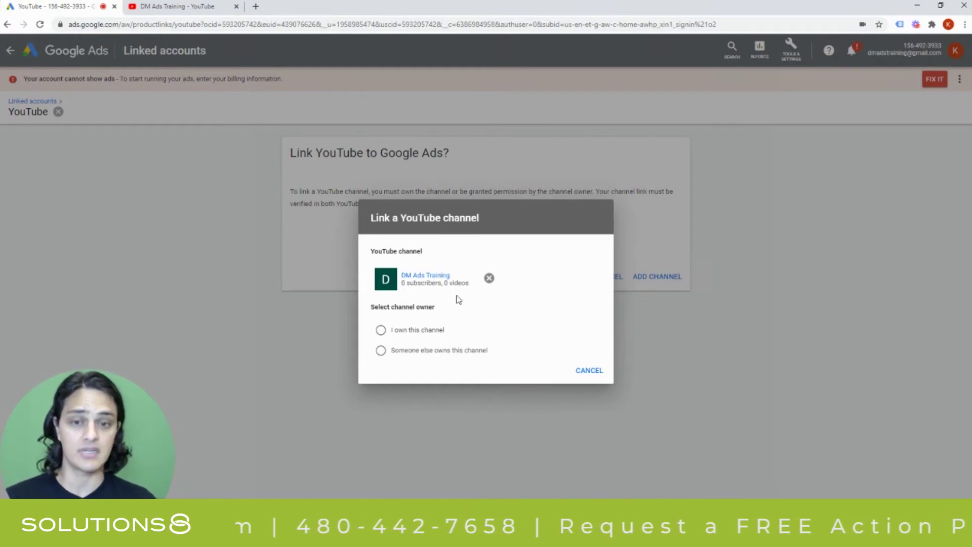
pyautogui.click(412, 332)
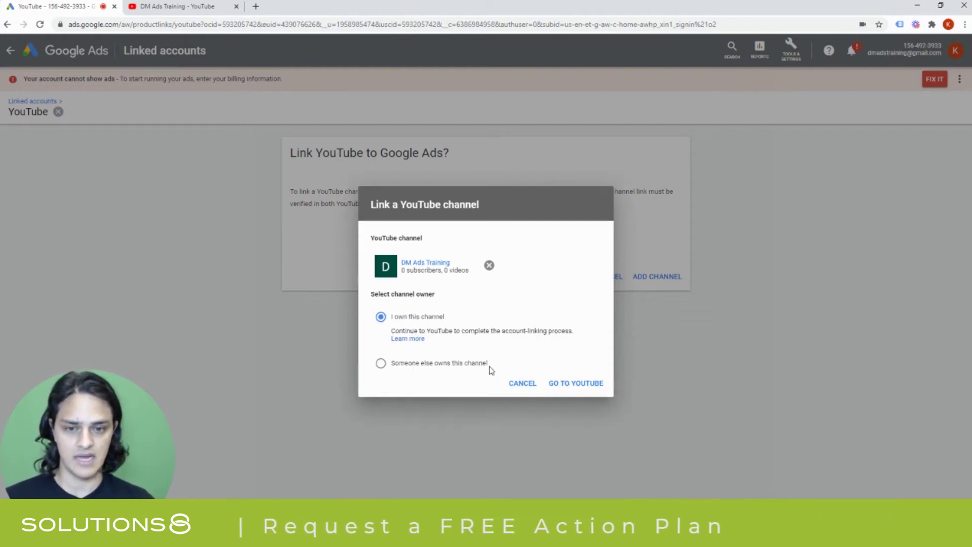
pyautogui.click(563, 385)
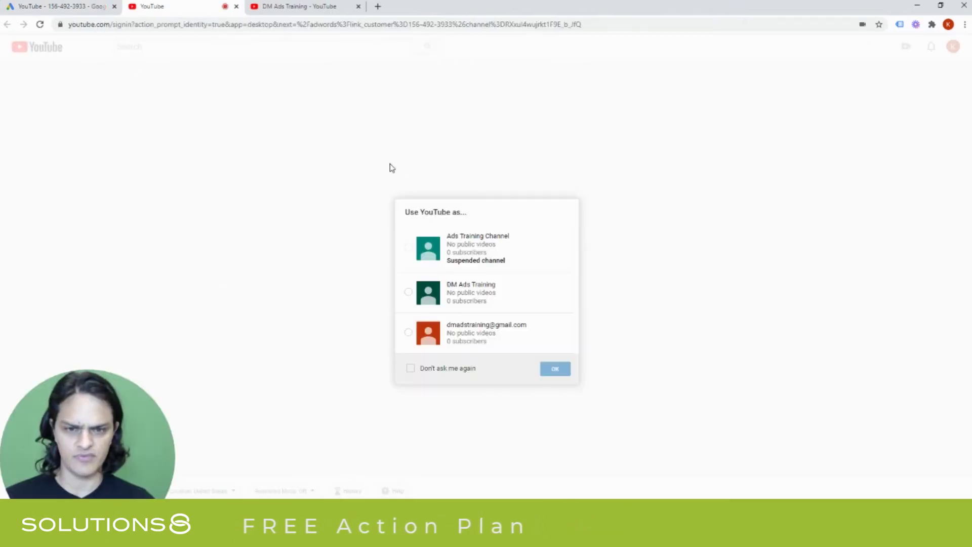
# Use YouTube as DM Ads Training, name the link 'Ads Training Account Link', and approve it
pyautogui.click(408, 294)
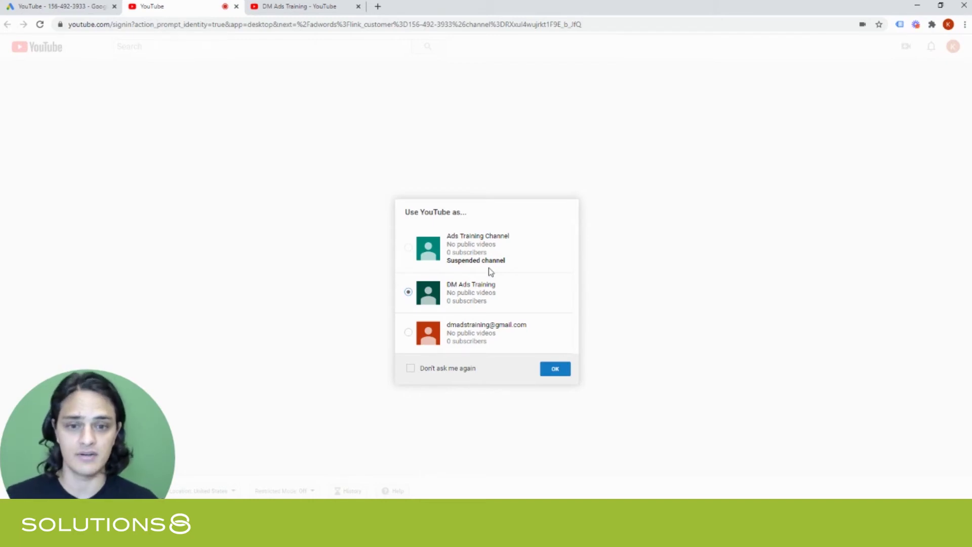
pyautogui.click(551, 378)
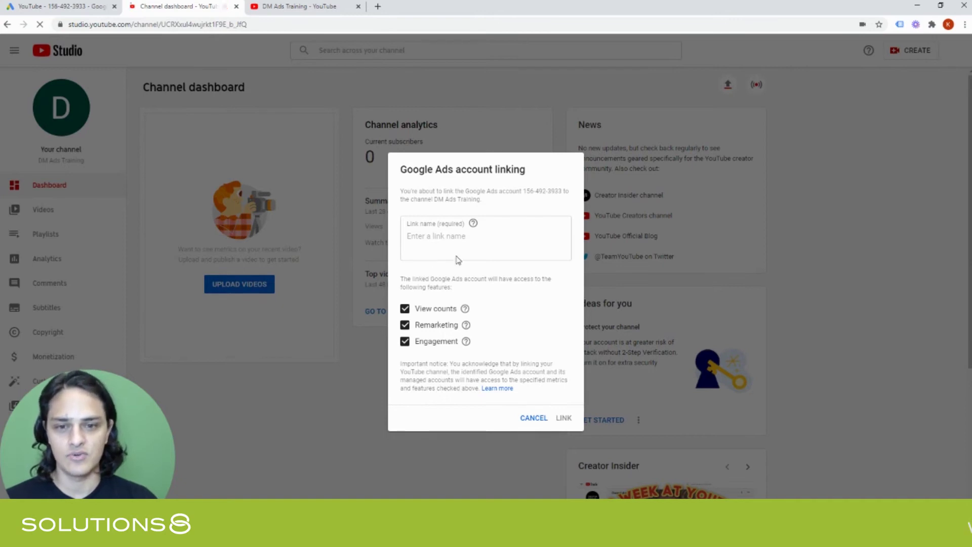
pyautogui.click(461, 239)
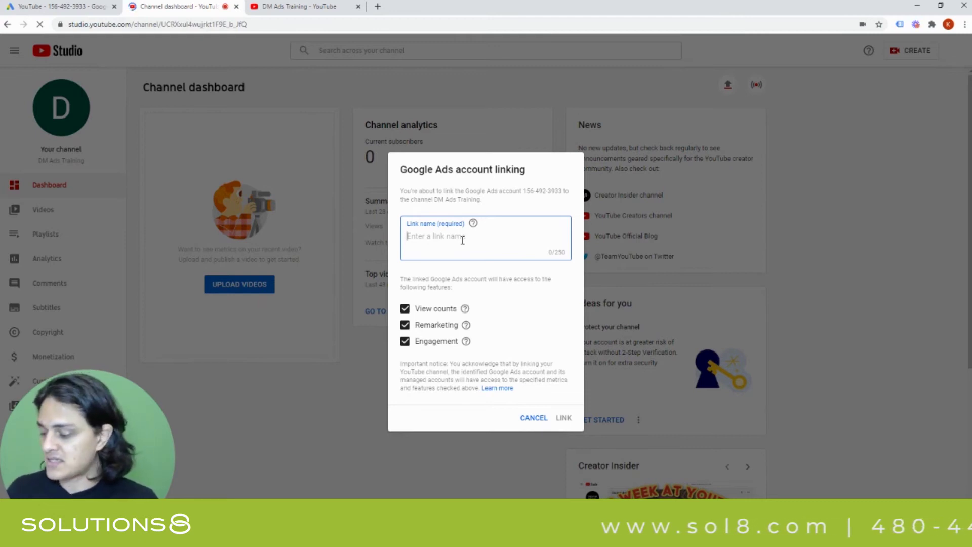
pyautogui.write('A')
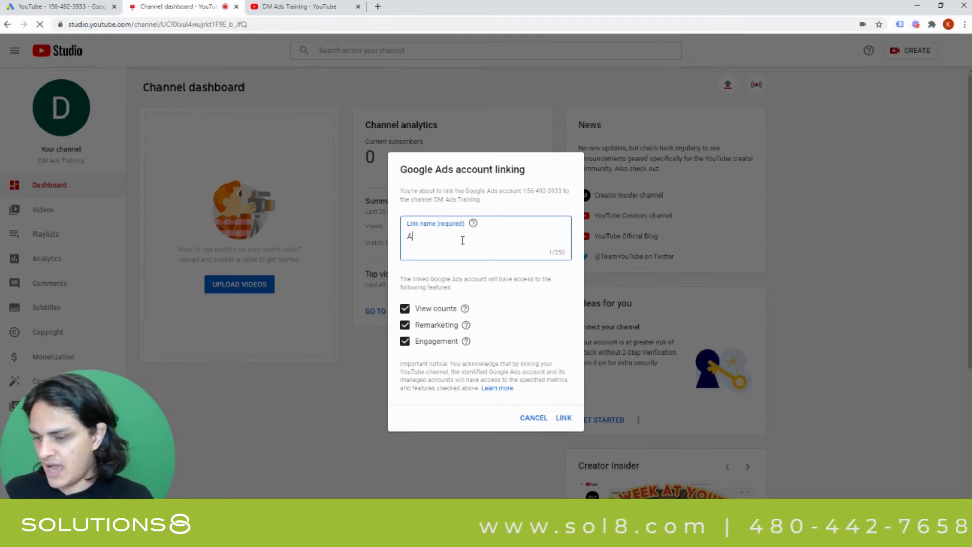
pyautogui.write('ds Trainning Account Link')
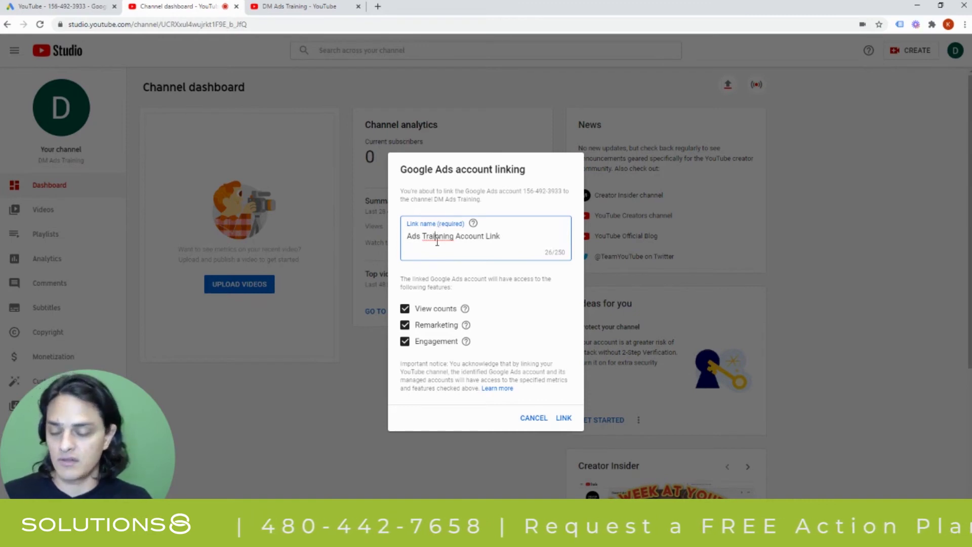
pyautogui.press('BackSpace')
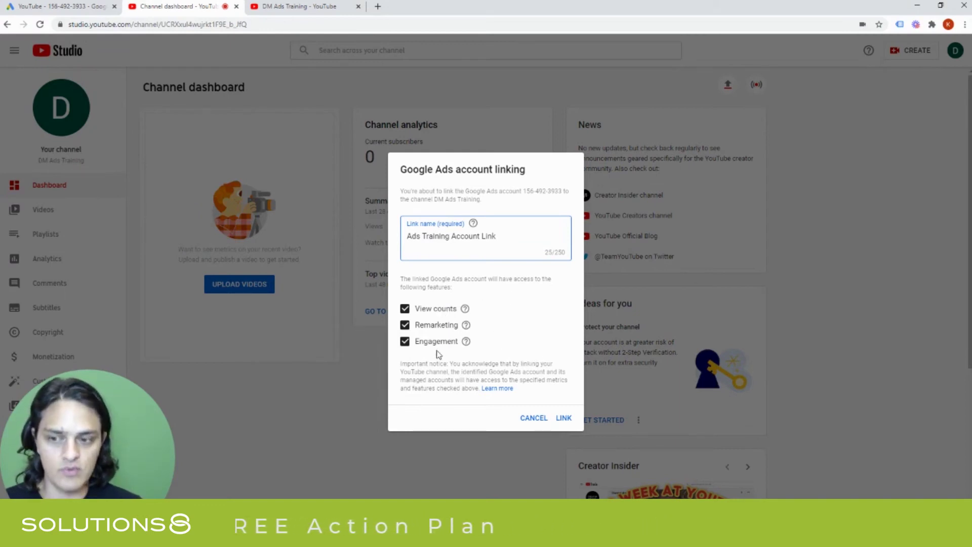
pyautogui.click(561, 420)
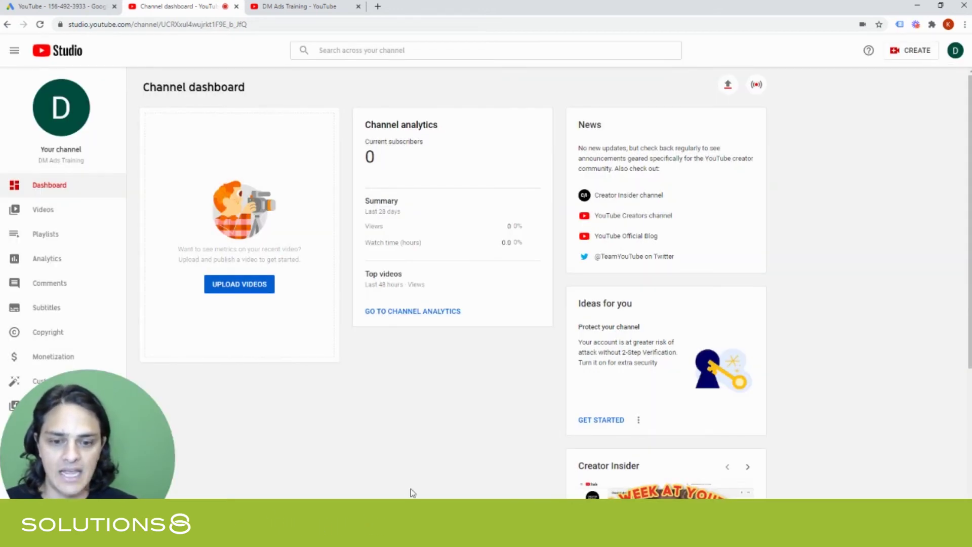
# Return to Google Ads, where DM Ads Training shows as Linked, and cancel the add-channel form
pyautogui.click(61, 7)
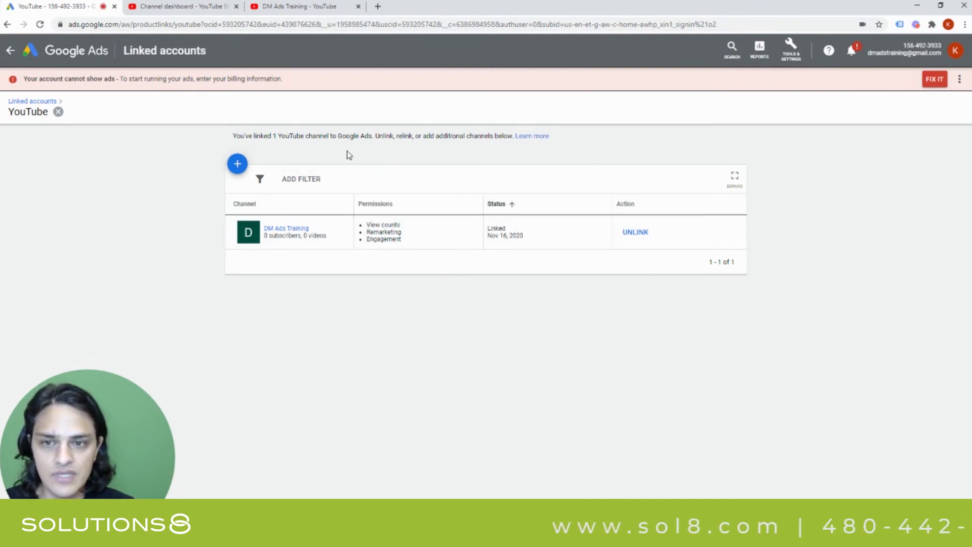
pyautogui.click(241, 167)
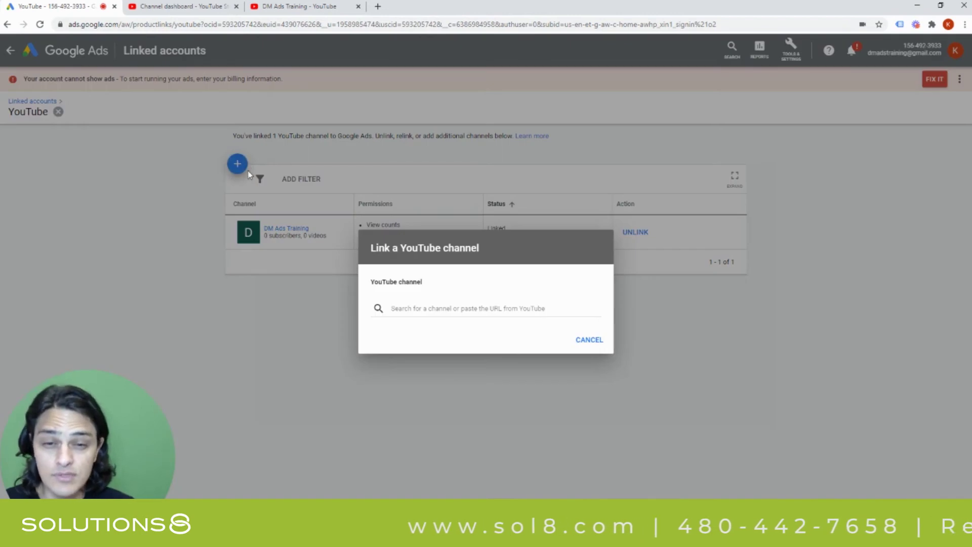
pyautogui.click(589, 340)
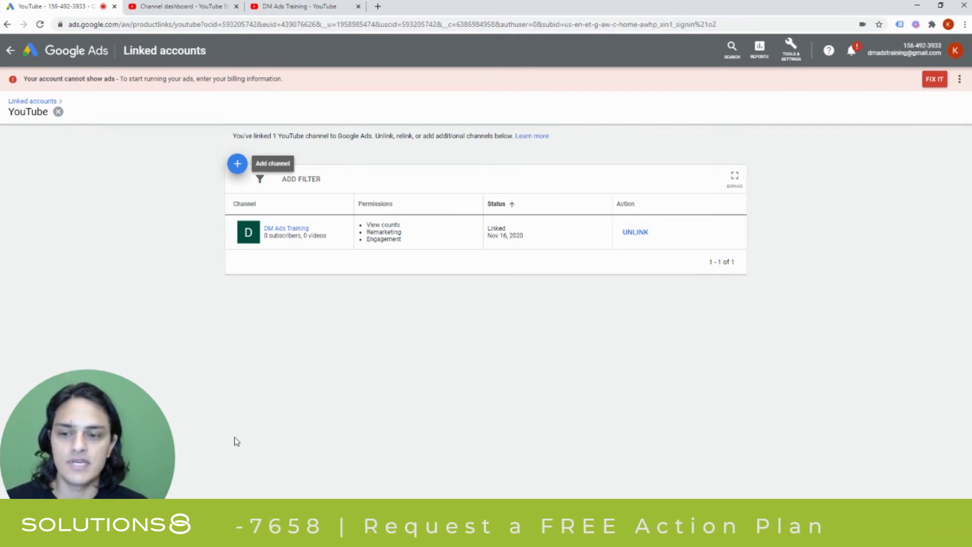
# On the DM Ads Training channel, choose Upload video from the Create menu
pyautogui.hotkey('ctrl', '3')
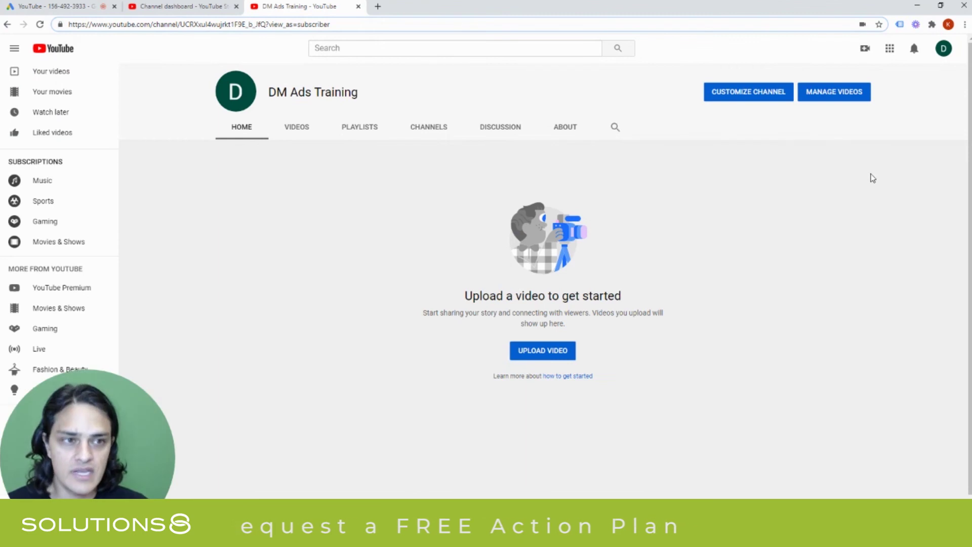
pyautogui.click(863, 51)
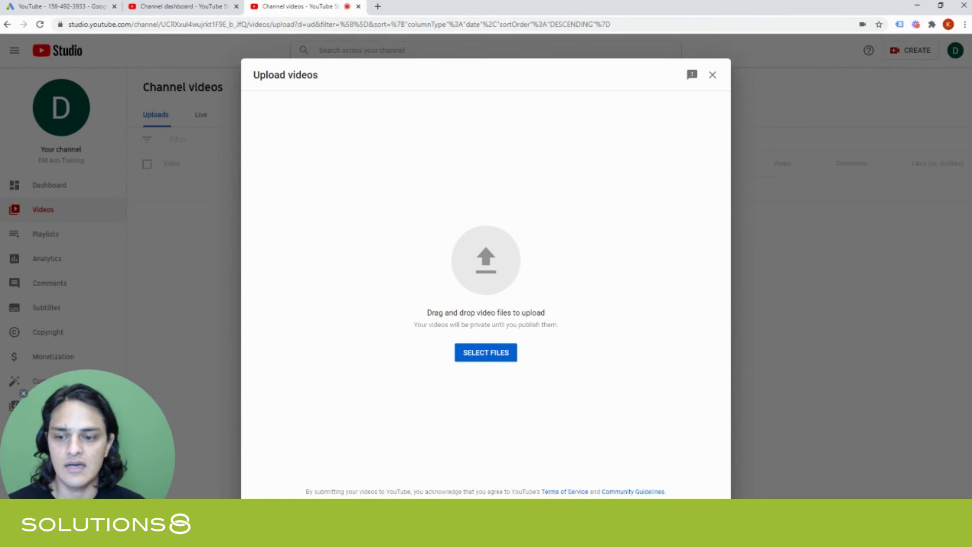
pyautogui.click(157, 476)
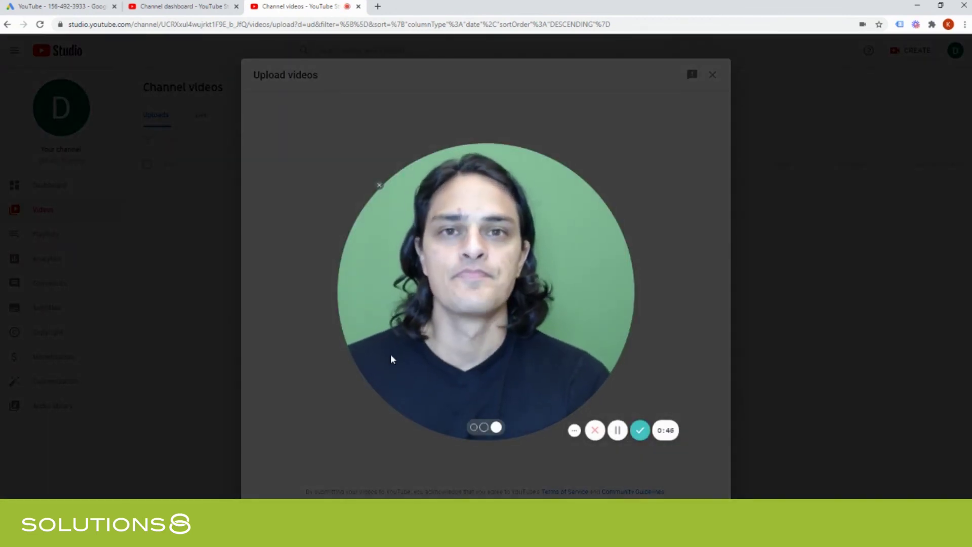